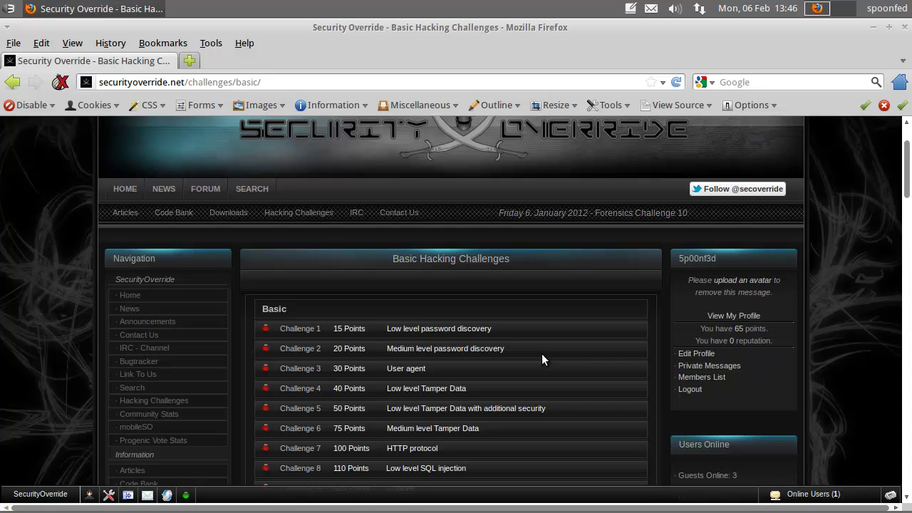
# - Scroll the Basic challenge list down to Challenge 15 and back up toward Challenge 1
pyautogui.scroll(-3, 527, 350)
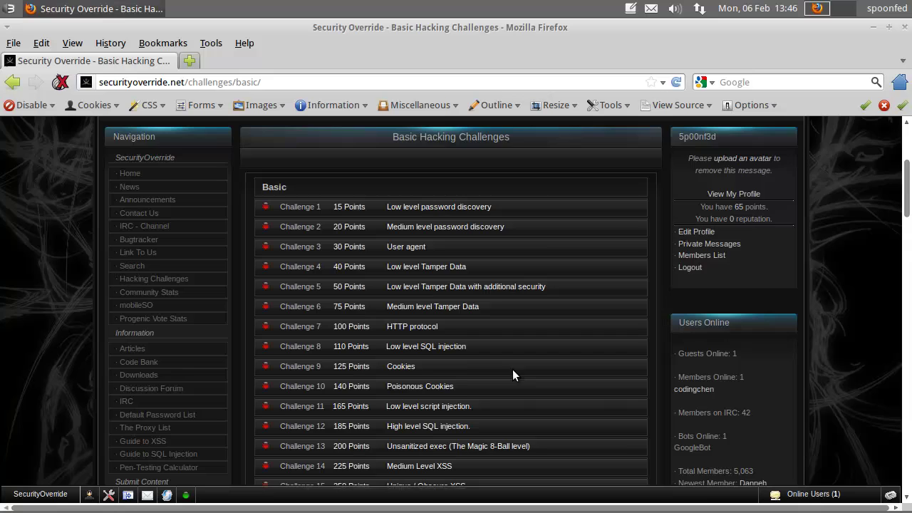
pyautogui.scroll(-4, 512, 369)
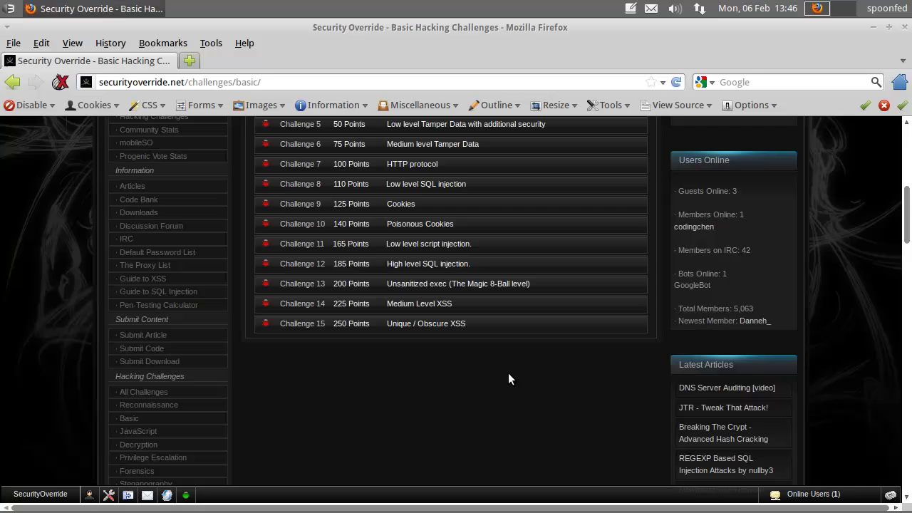
pyautogui.scroll(3, 508, 373)
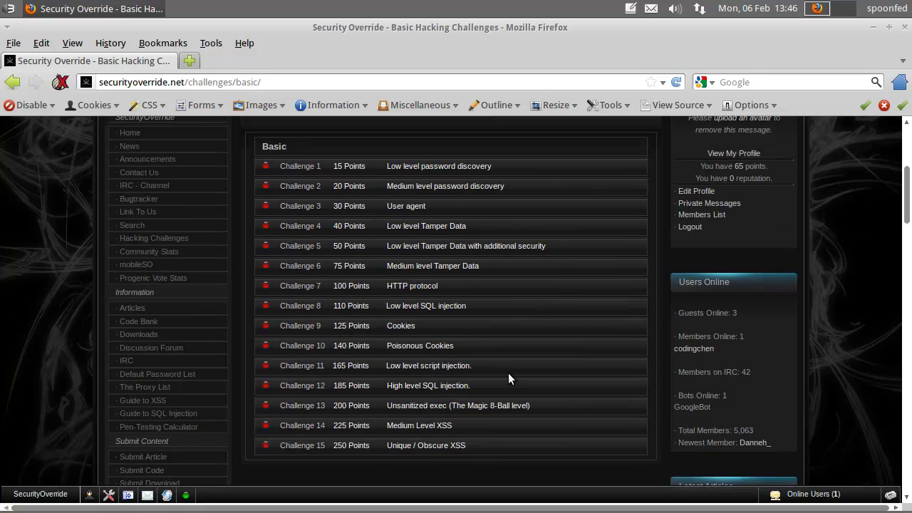
# - Open Challenge 1, the low level password discovery login, and look over its access warning
pyautogui.click(311, 168)
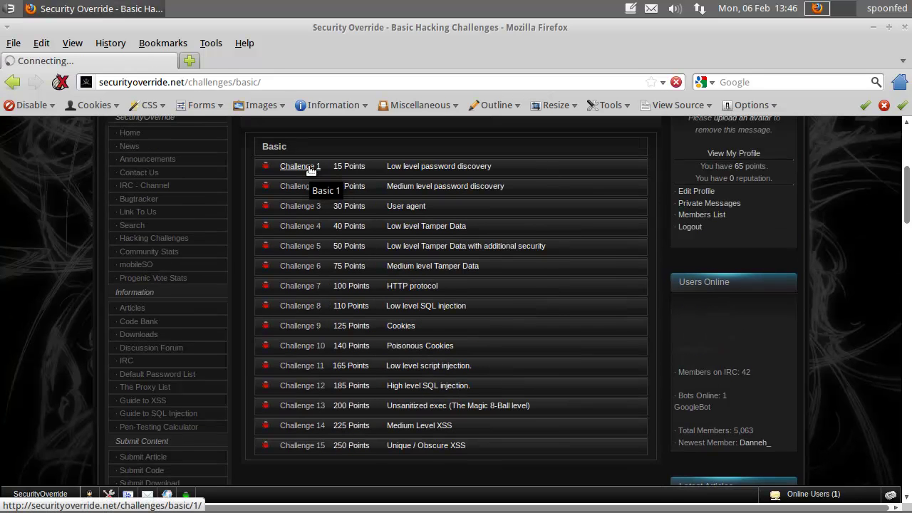
pyautogui.scroll(-2, 356, 228)
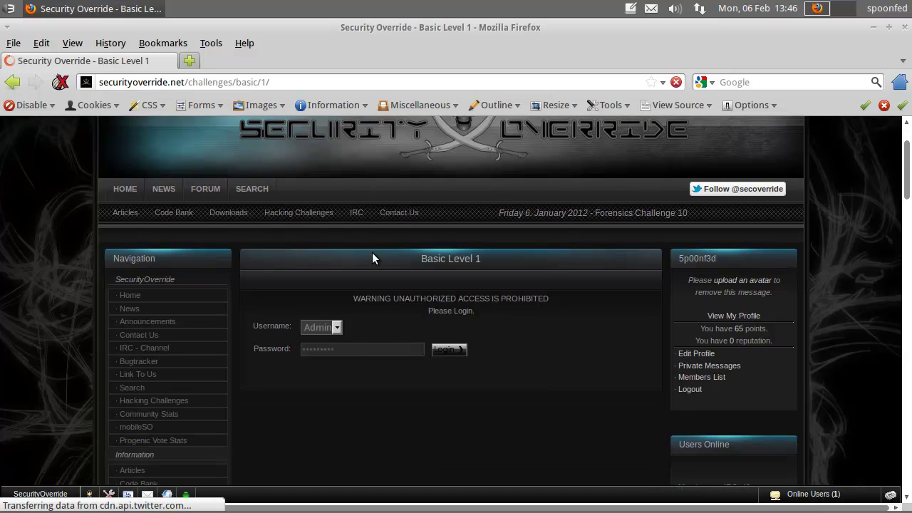
pyautogui.moveTo(369, 298); pyautogui.dragTo(554, 301)
pyautogui.click(502, 314)
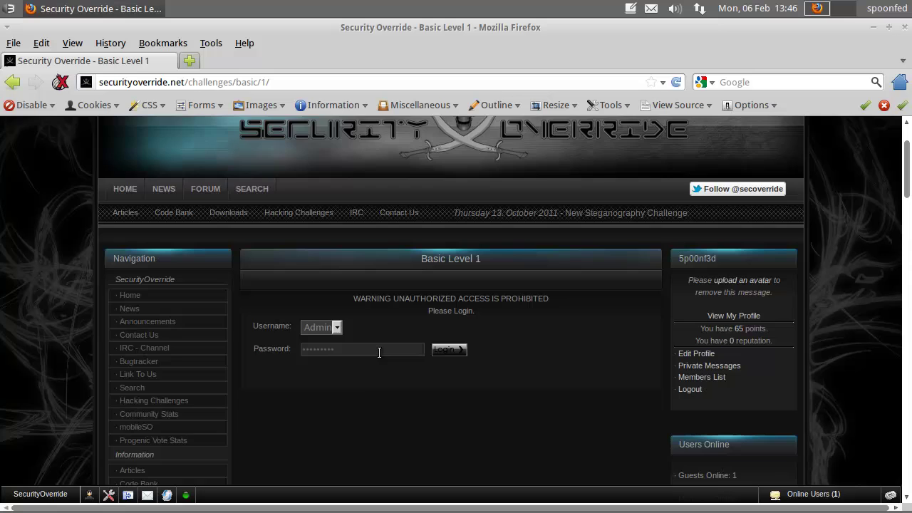
# - Clear the prefilled password from the login form, leaving username Admin
pyautogui.scroll(-2, 347, 356)
pyautogui.moveTo(348, 270); pyautogui.dragTo(227, 266)
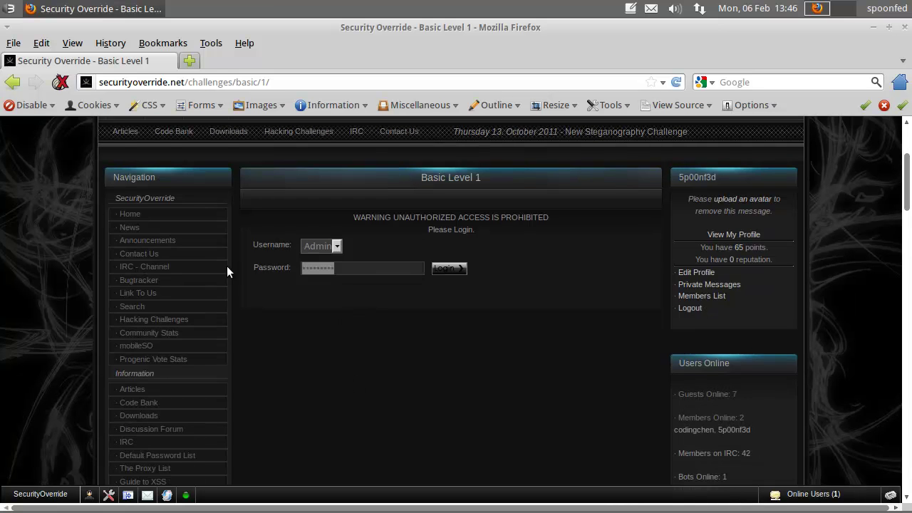
pyautogui.click(345, 309)
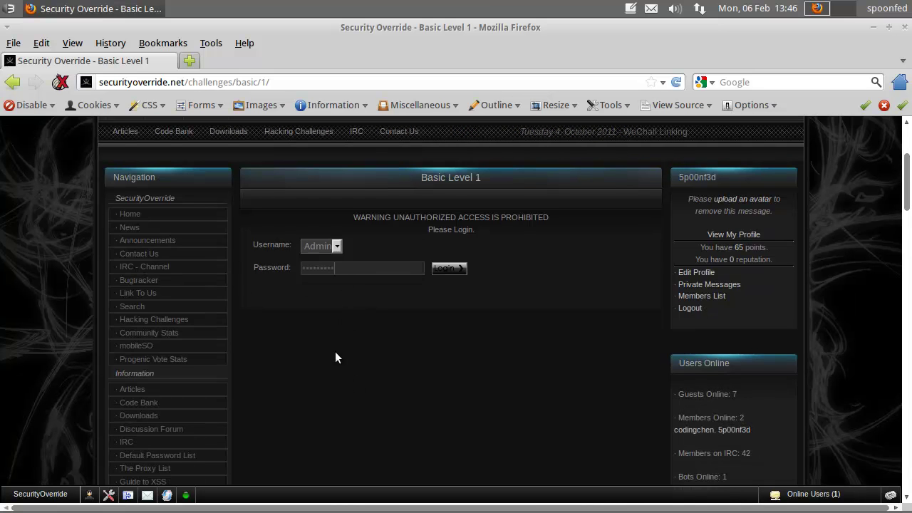
pyautogui.press('Tab')
pyautogui.press('BackSpace')
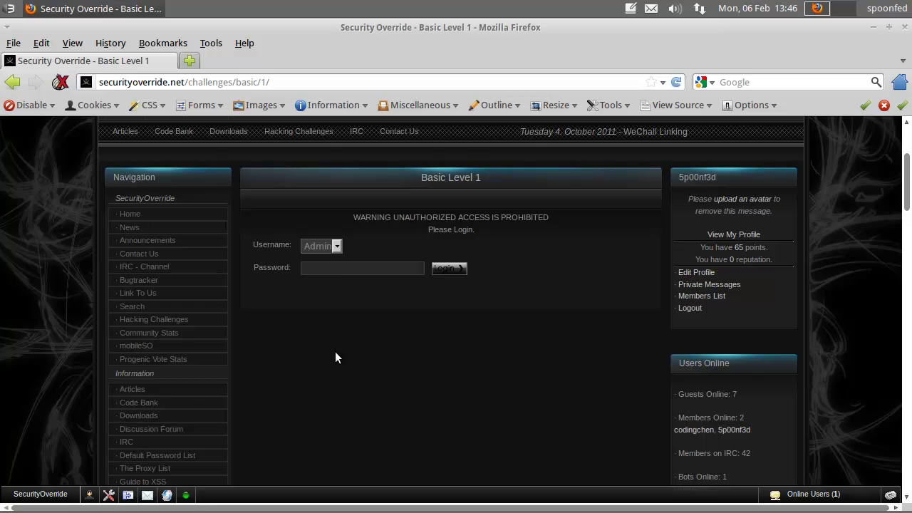
# - Open the Basic Level 1 page's HTML source with Ctrl+U
pyautogui.hotkey('ctrl', 'u')
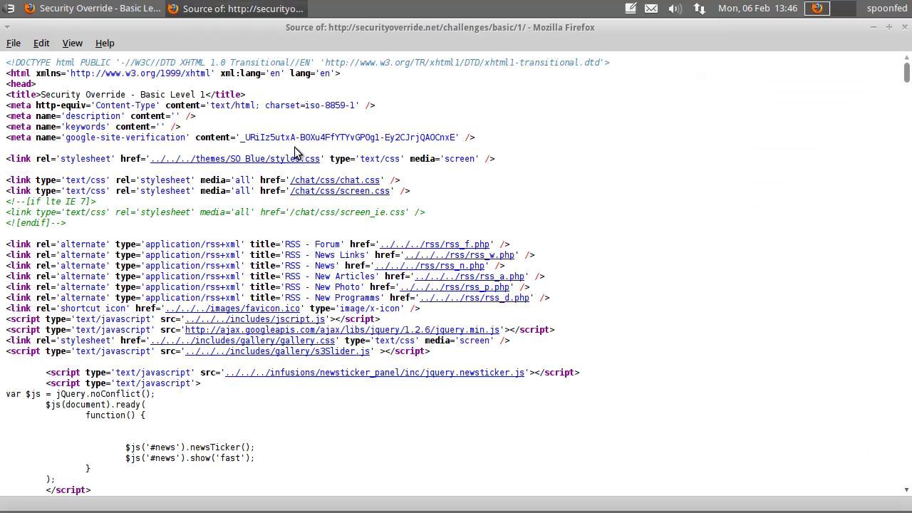
pyautogui.click(81, 41)
pyautogui.click(80, 41)
# - Scroll down through the page's HTML source to read it all
pyautogui.scroll(-3, 550, 242)
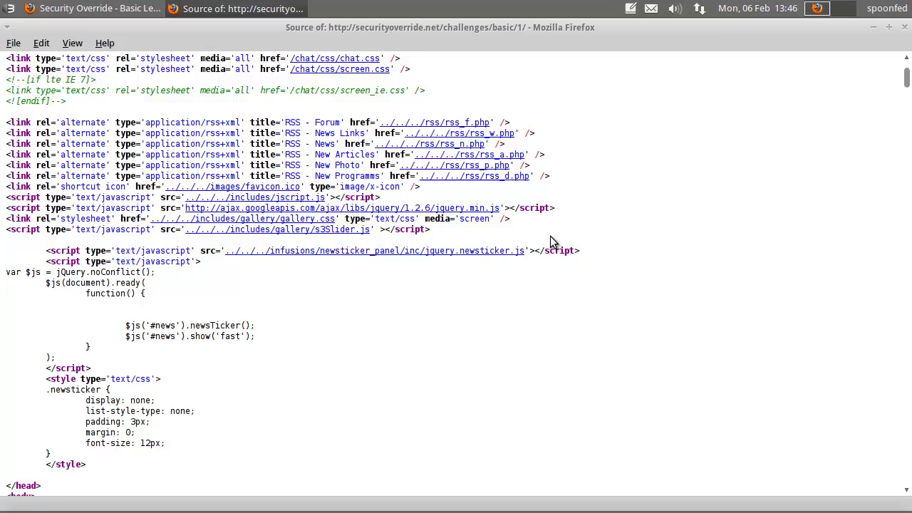
pyautogui.scroll(-11, 550, 242)
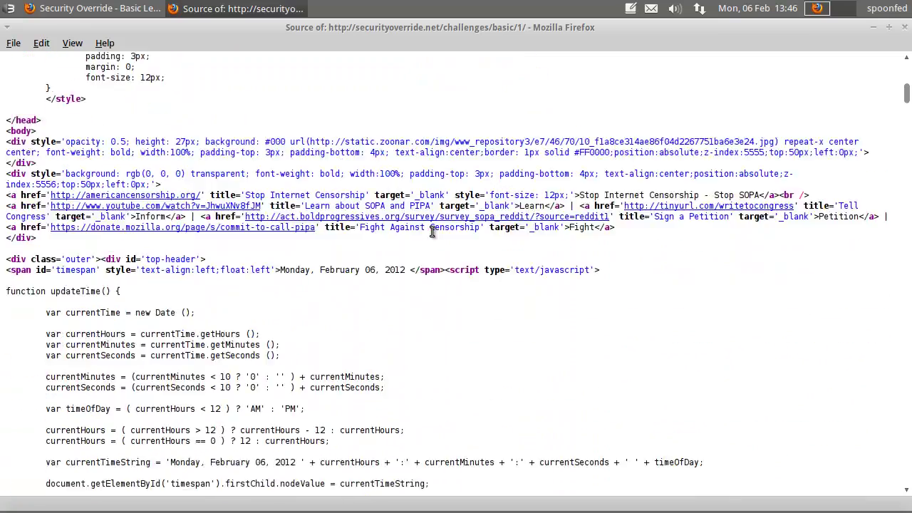
pyautogui.scroll(-1, 432, 232)
pyautogui.scroll(-4, 463, 282)
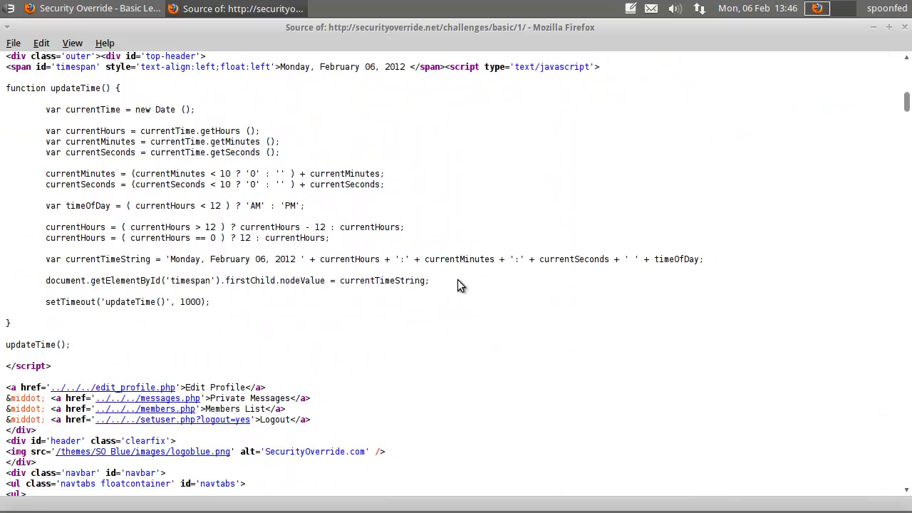
pyautogui.scroll(-18, 458, 284)
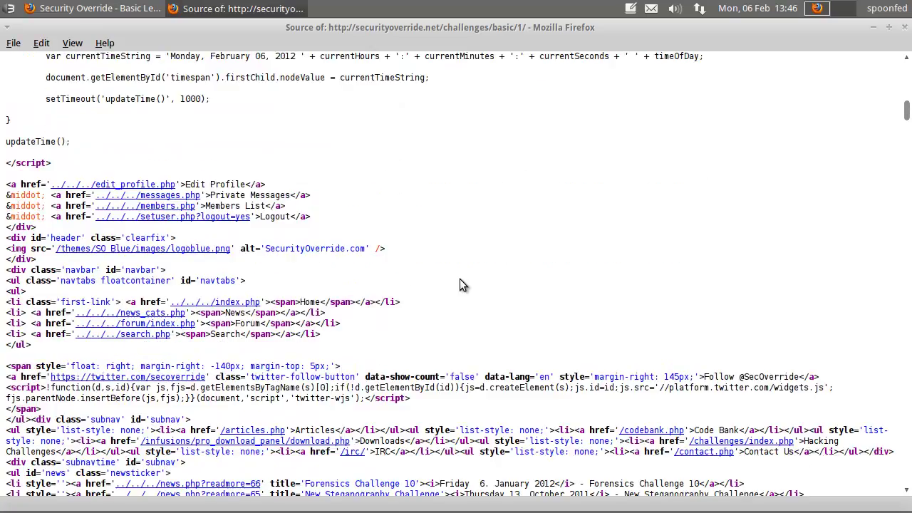
pyautogui.scroll(-20, 459, 285)
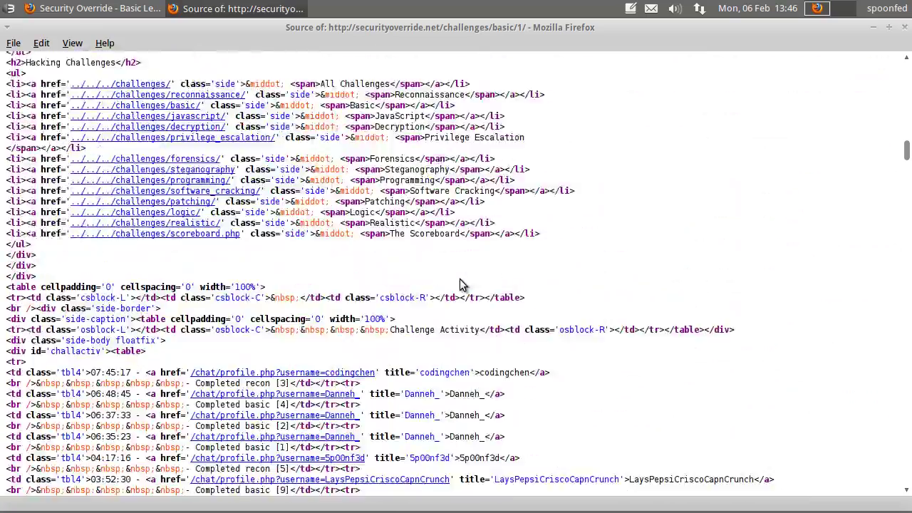
pyautogui.scroll(-20, 467, 278)
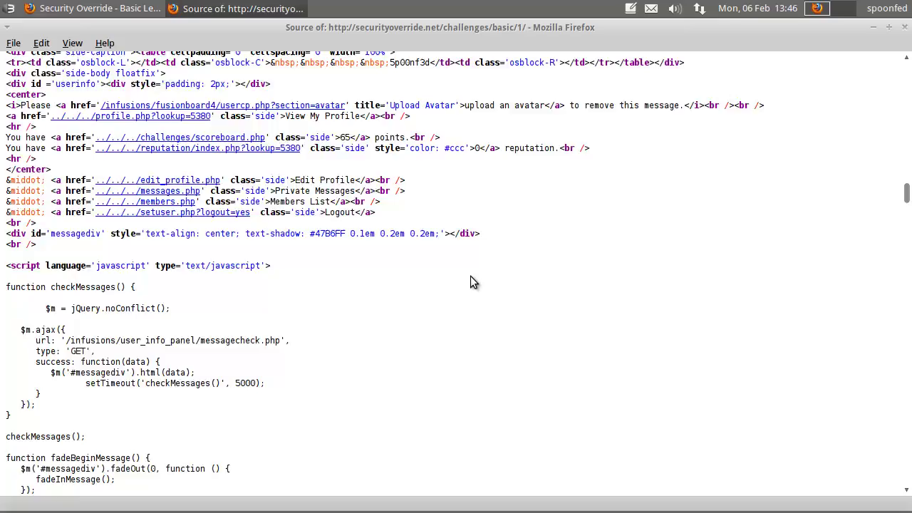
pyautogui.scroll(-20, 470, 280)
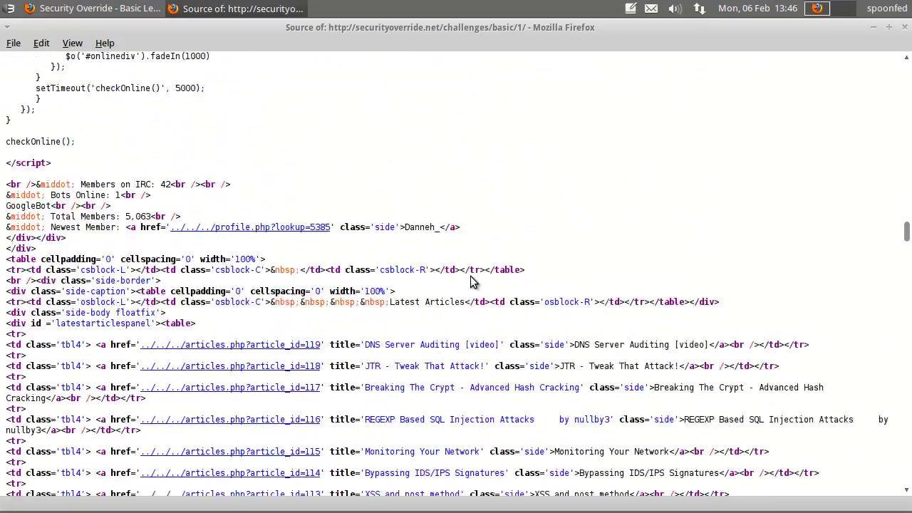
pyautogui.scroll(-5, 470, 280)
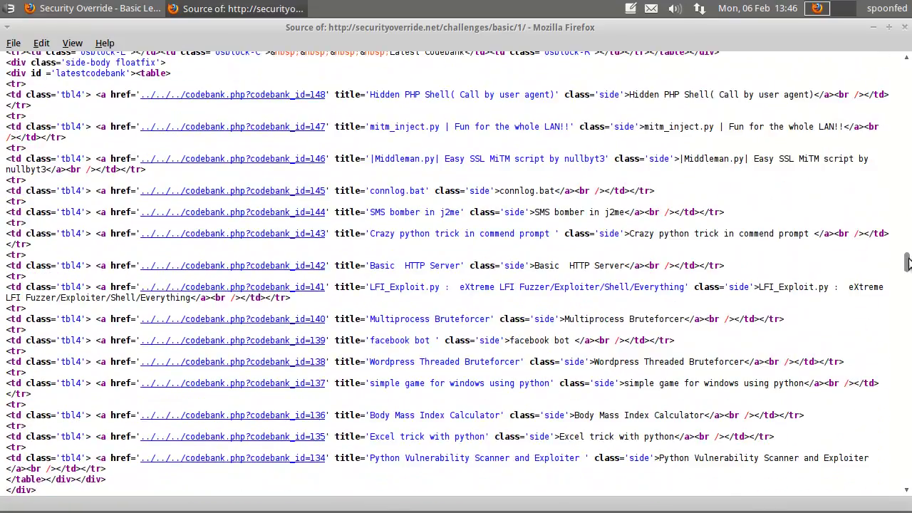
pyautogui.moveTo(906, 257); pyautogui.dragTo(854, 328)
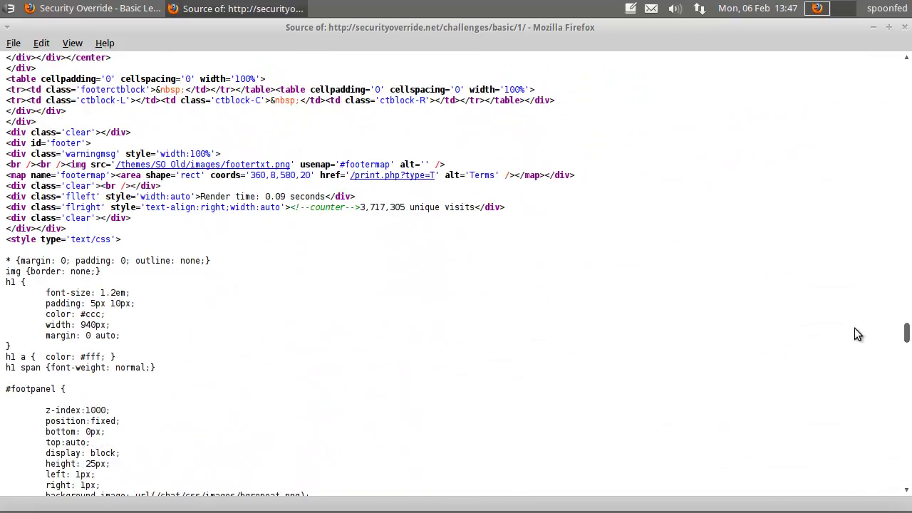
pyautogui.hotkey('ctrl', 'f')
pyautogui.click(390, 311)
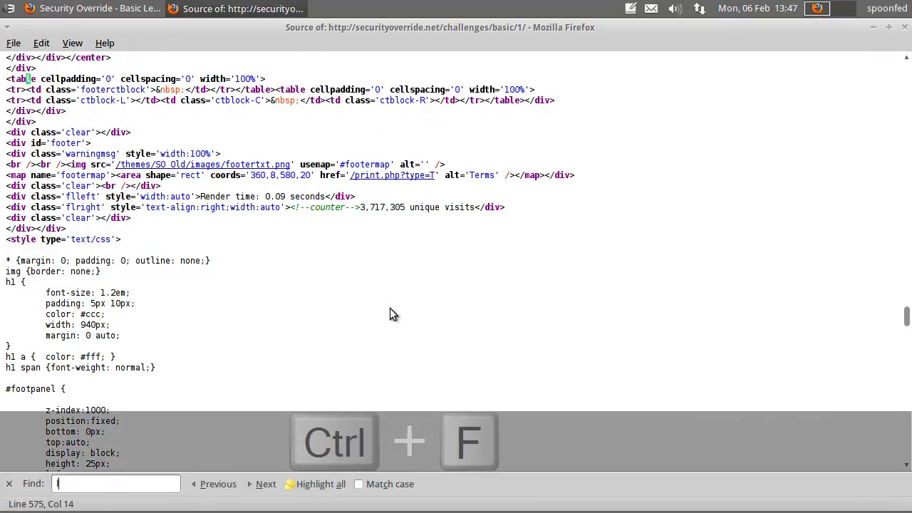
pyautogui.write('login')
pyautogui.scroll(-2, 391, 314)
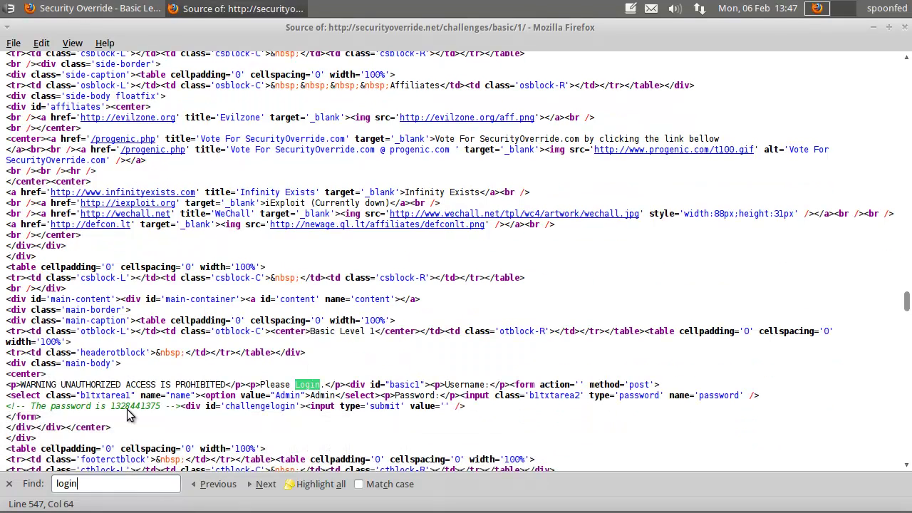
pyautogui.click(10, 484)
pyautogui.click(178, 384)
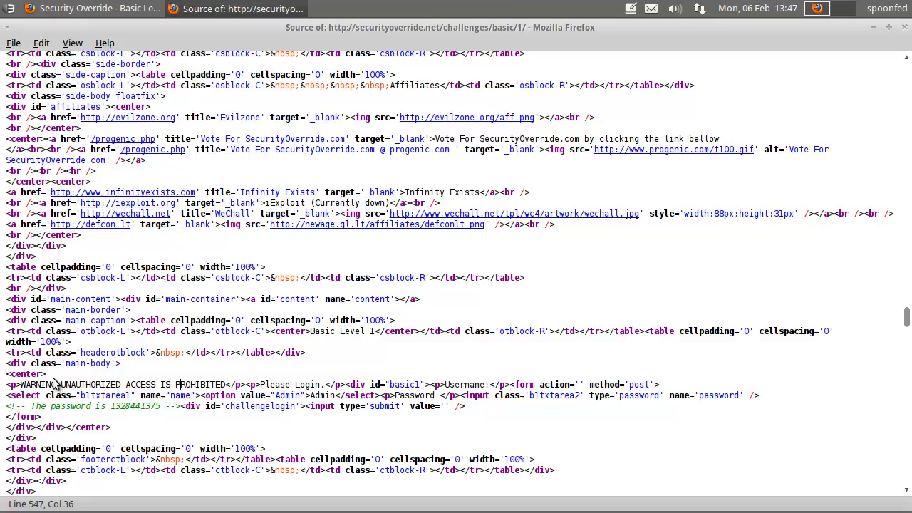
pyautogui.moveTo(6, 363); pyautogui.dragTo(220, 426)
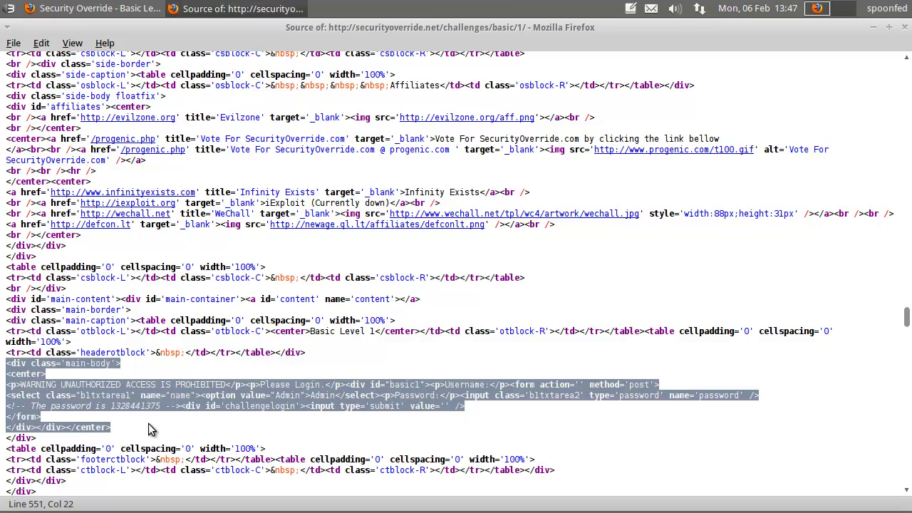
pyautogui.moveTo(149, 423); pyautogui.dragTo(99, 434)
pyautogui.click(145, 430)
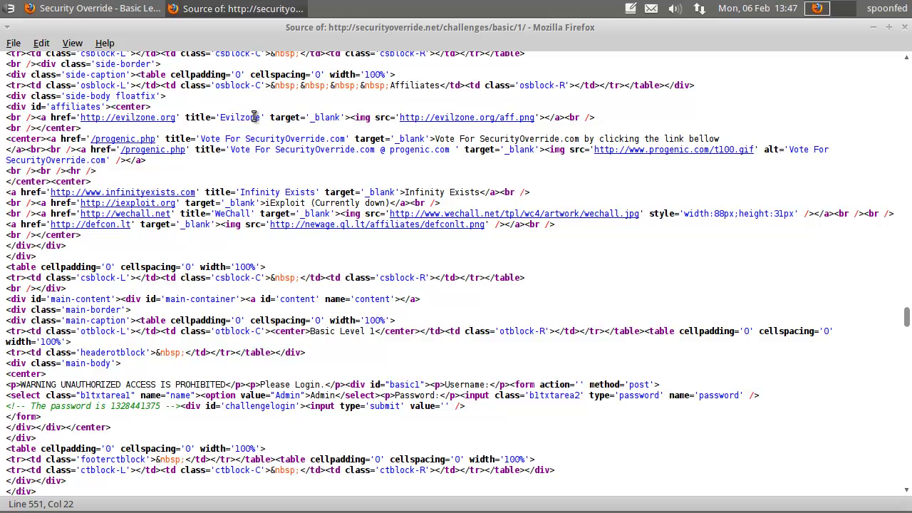
# - Close the page source window and start the Inspector on the login page
pyautogui.rightClick(259, 11)
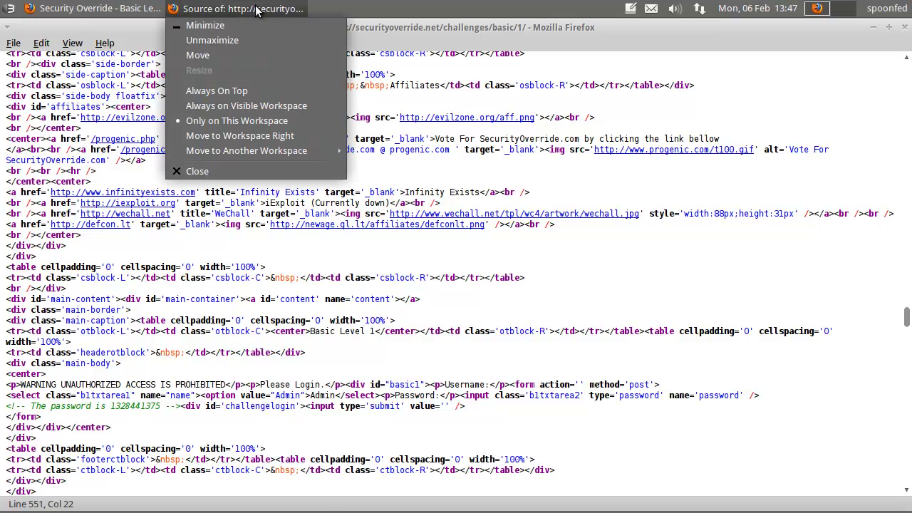
pyautogui.click(197, 172)
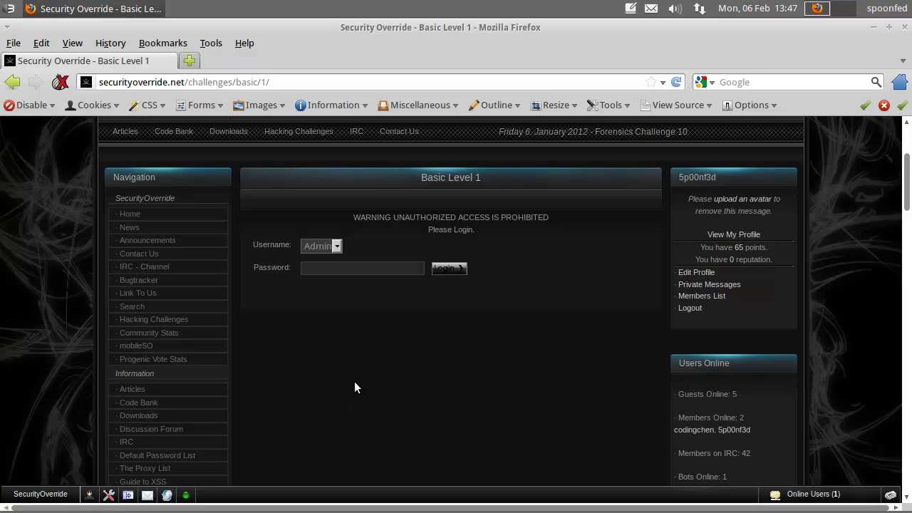
pyautogui.hotkey('shift', 'F10')
pyautogui.press('q')
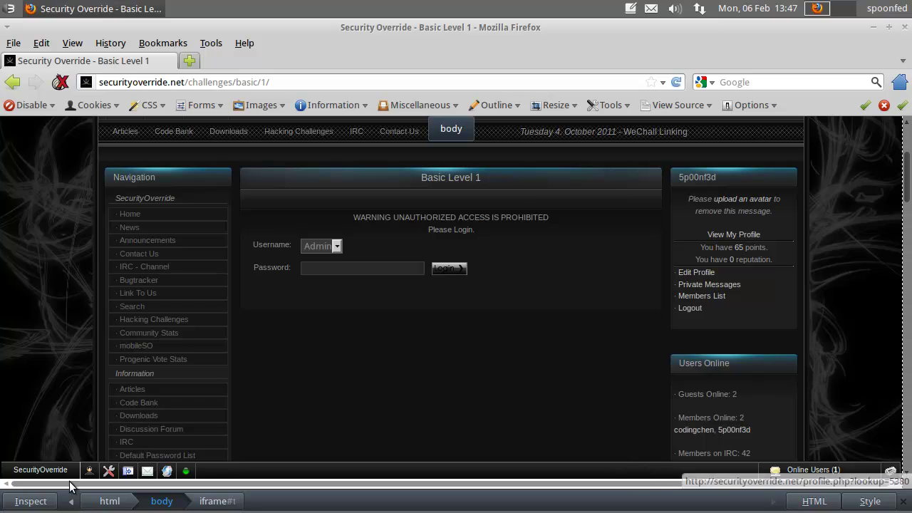
# - Pick the div#basic1 login block and expand its form markup in a taller HTML panel
pyautogui.click(31, 501)
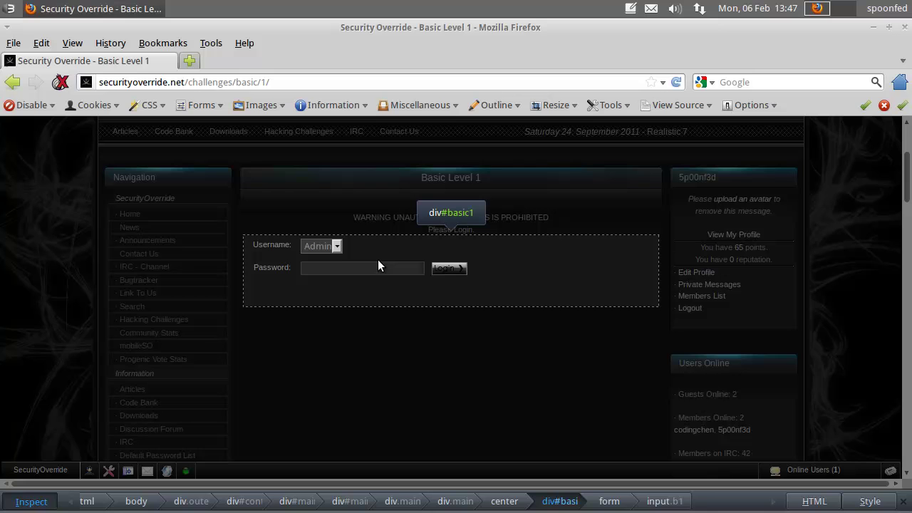
pyautogui.click(381, 260)
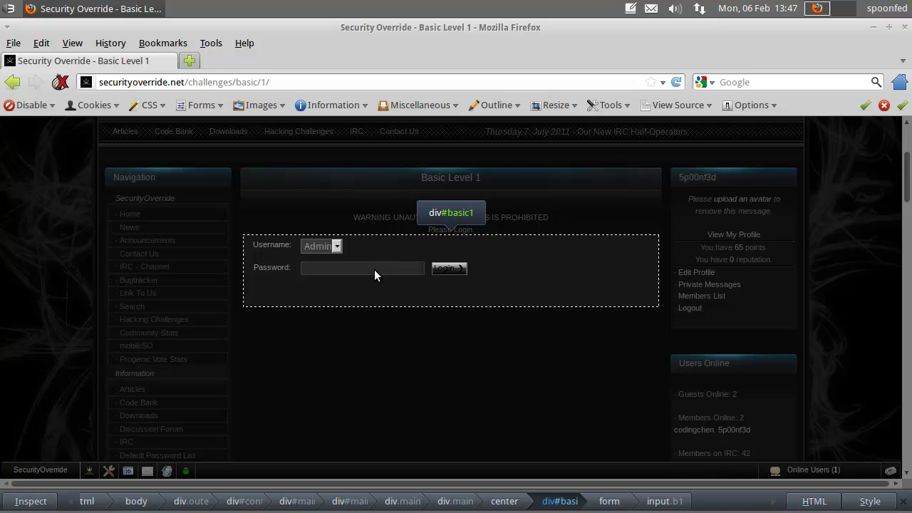
pyautogui.click(803, 501)
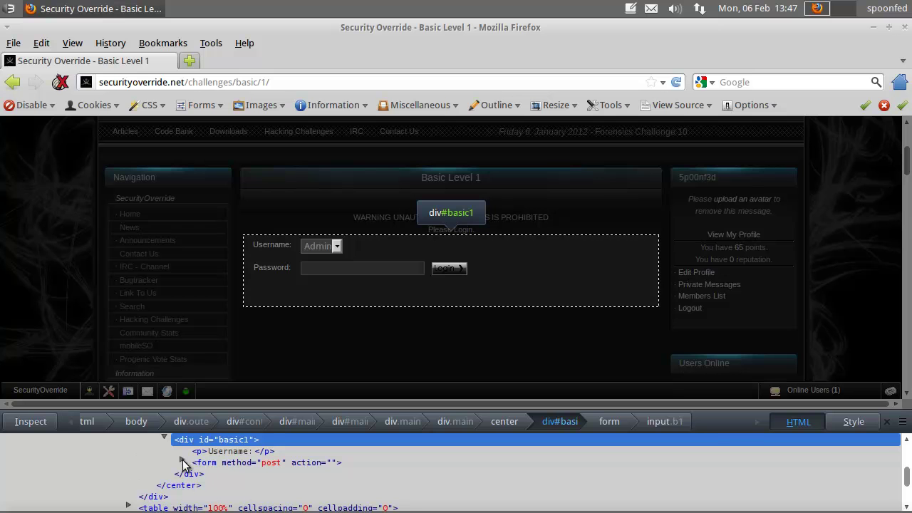
pyautogui.moveTo(286, 407); pyautogui.dragTo(292, 346)
pyautogui.click(182, 391)
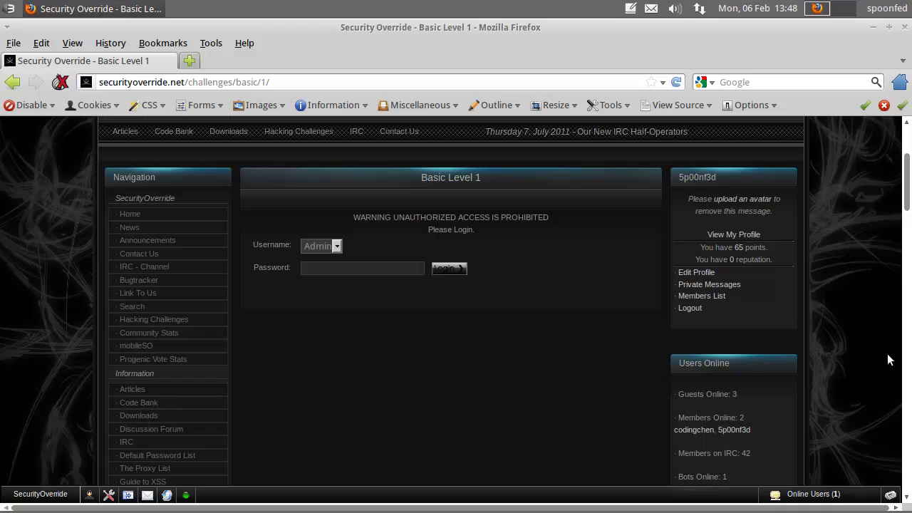
# - Close the Inspector and reopen the page source in a new window
pyautogui.click(886, 352)
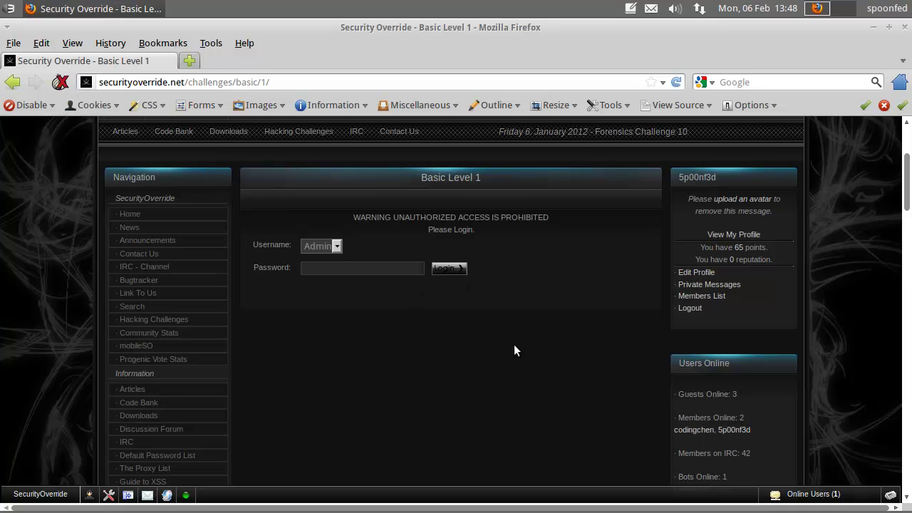
pyautogui.click(676, 105)
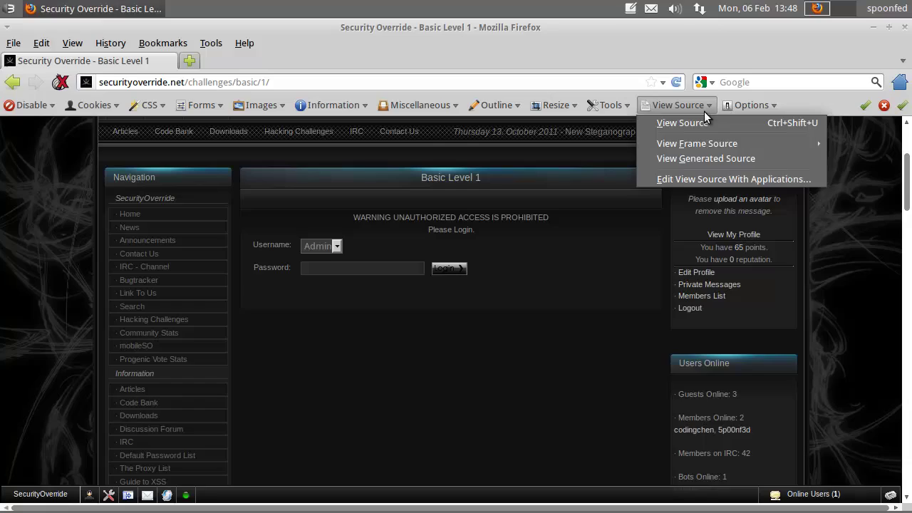
pyautogui.click(688, 127)
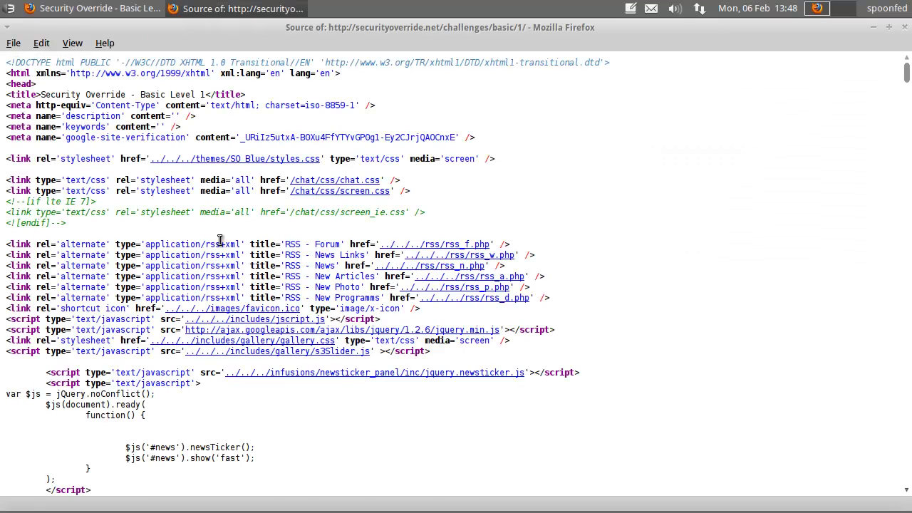
pyautogui.scroll(-3, 263, 238)
pyautogui.scroll(-4, 263, 239)
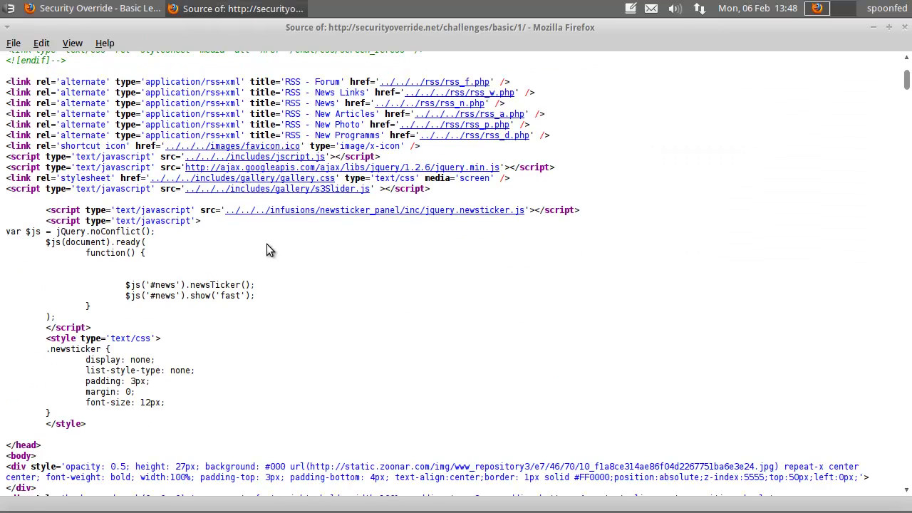
# - Search the source for 'login' and copy the password from the form's HTML comment
pyautogui.hotkey('ctrl', 'f')
pyautogui.write('login')
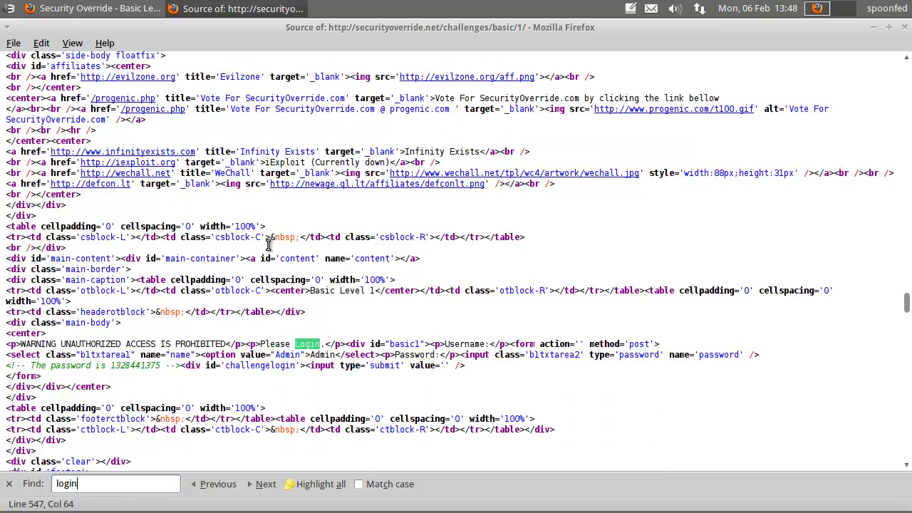
pyautogui.scroll(-1, 268, 244)
pyautogui.moveTo(111, 325); pyautogui.dragTo(162, 327)
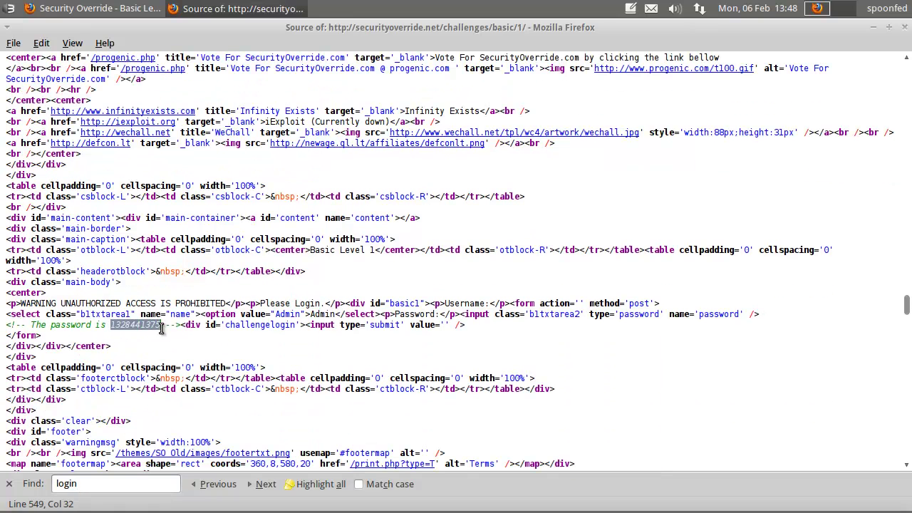
pyautogui.rightClick(148, 322)
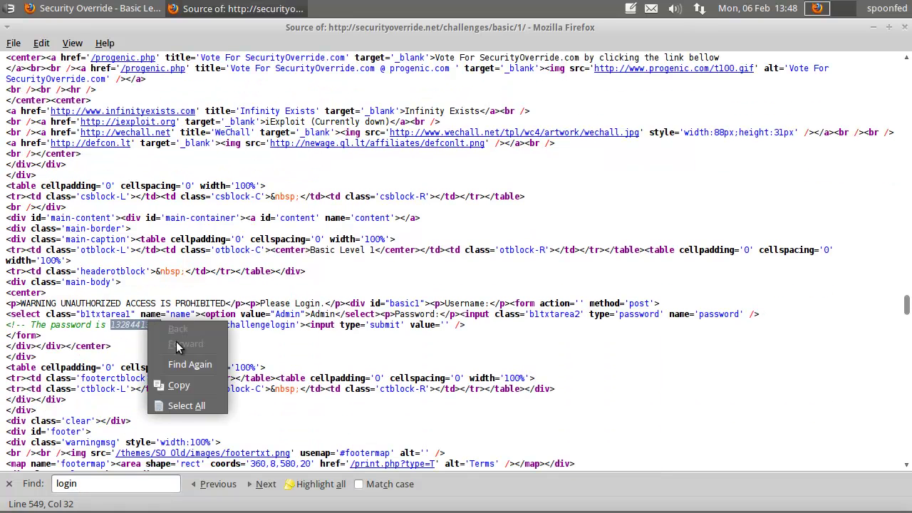
pyautogui.click(181, 378)
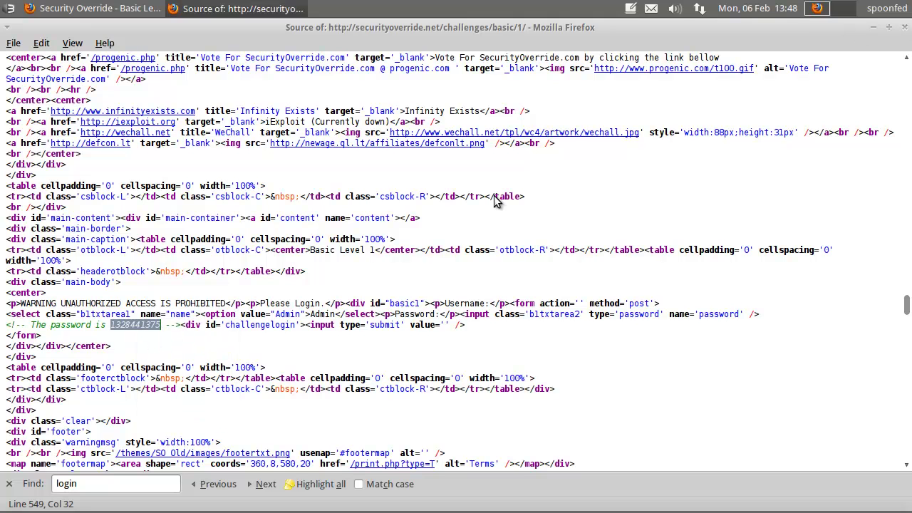
pyautogui.moveTo(7, 325); pyautogui.dragTo(24, 324)
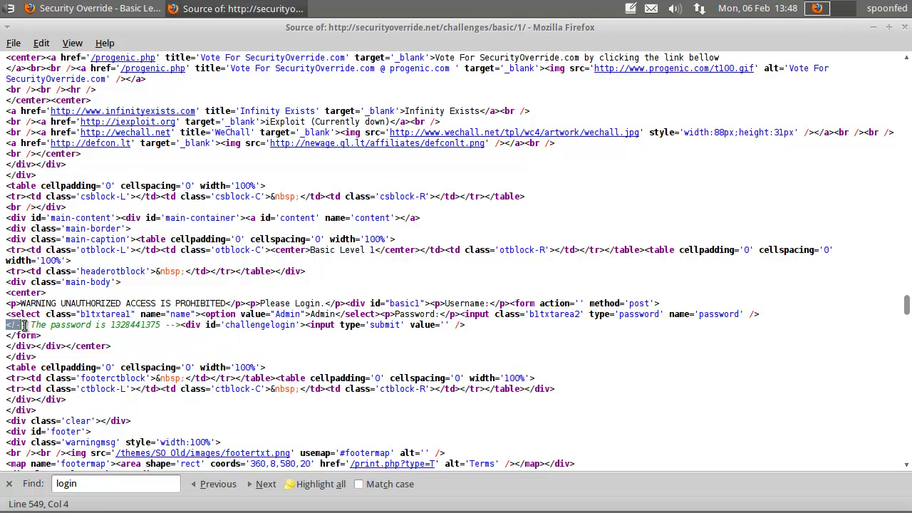
pyautogui.moveTo(165, 325); pyautogui.dragTo(179, 325)
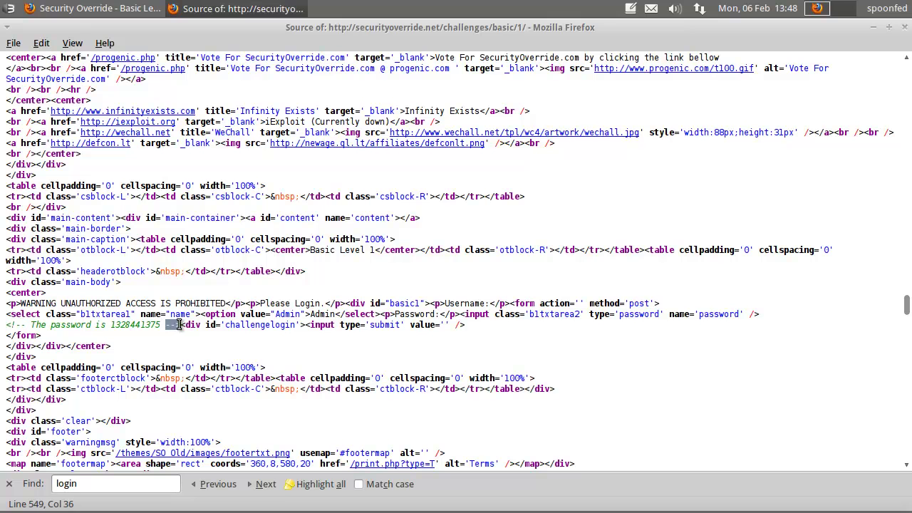
# - Paste the copied password into the Basic Level 1 form, log in, and dismiss the remember-password prompt
pyautogui.click(904, 27)
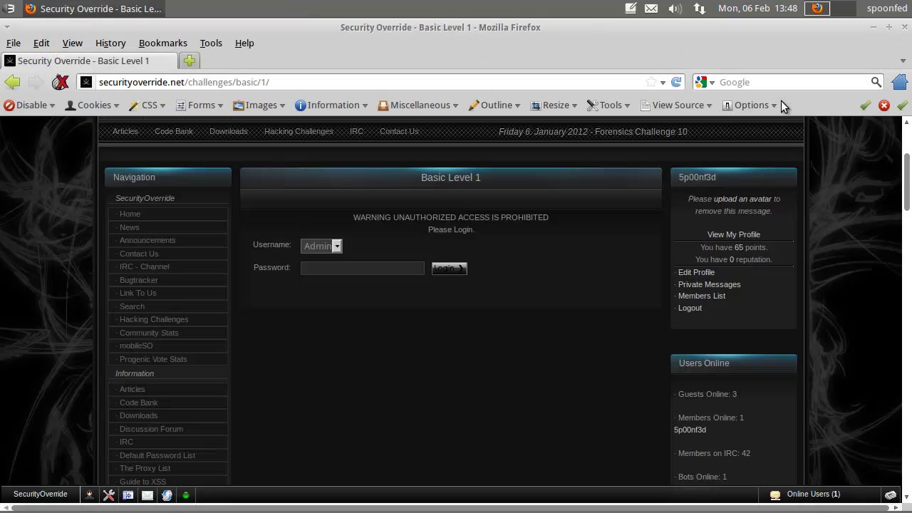
pyautogui.rightClick(361, 267)
pyautogui.click(405, 320)
pyautogui.click(462, 269)
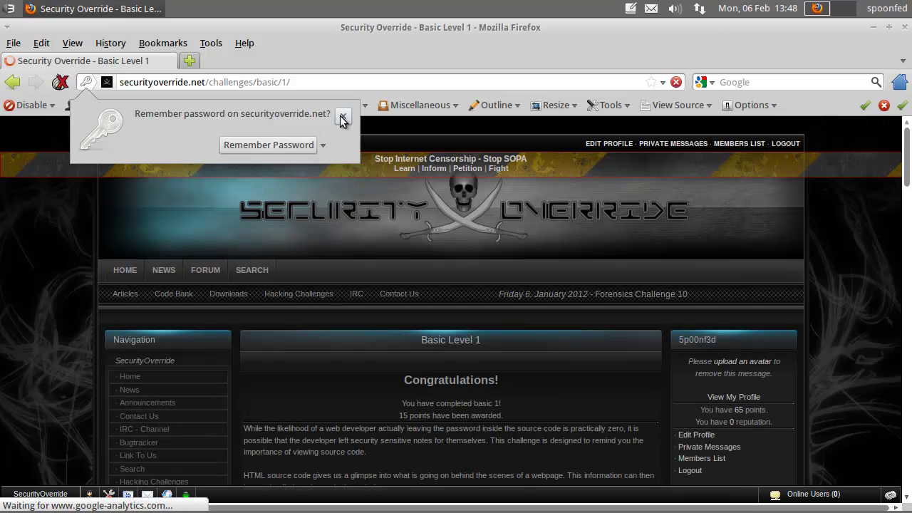
pyautogui.click(342, 115)
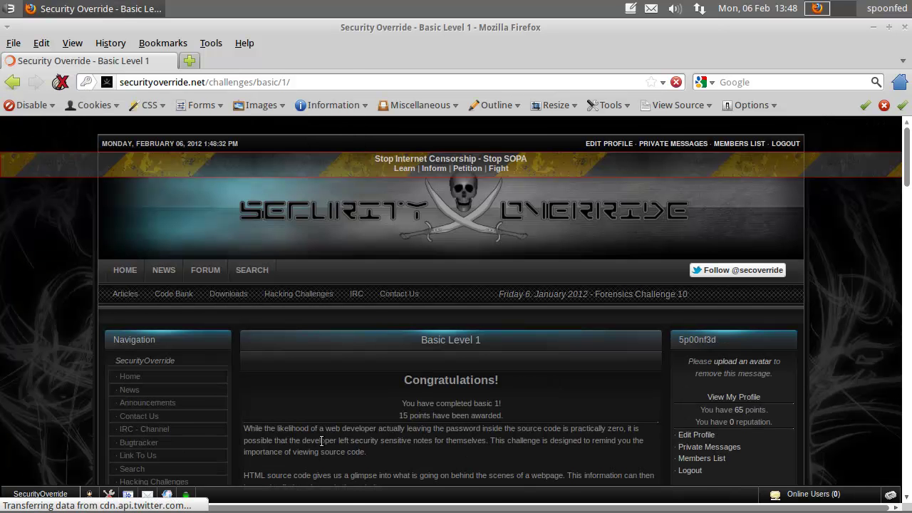
pyautogui.scroll(-3, 371, 429)
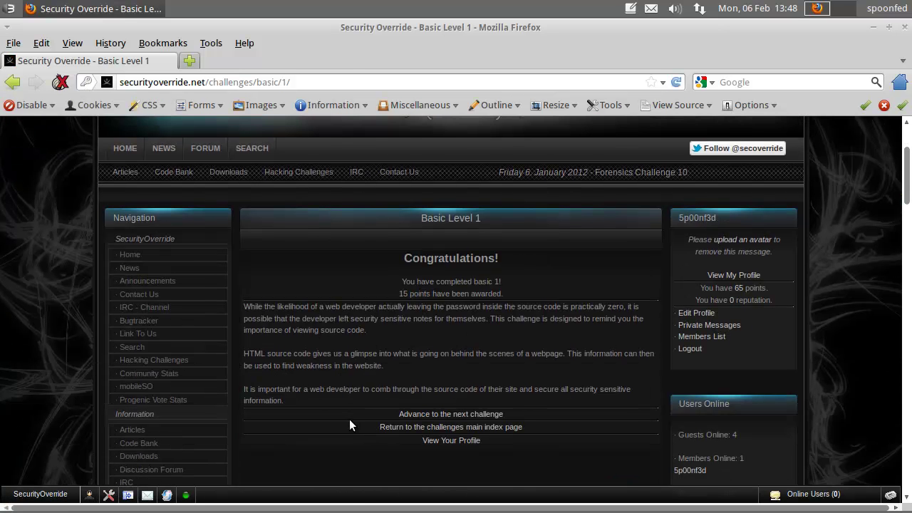